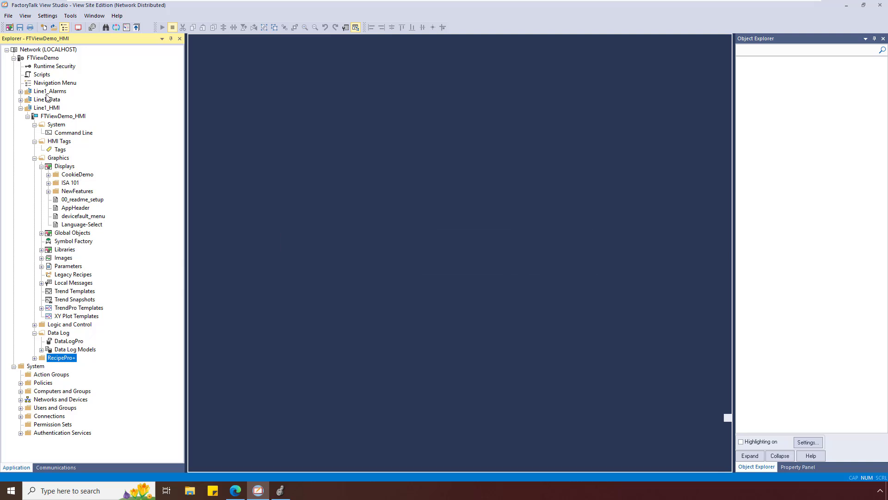
Open the DataLogPro editor and apply a storage duration of 5 Day(s).
right_click(65, 342)
click(98, 350)
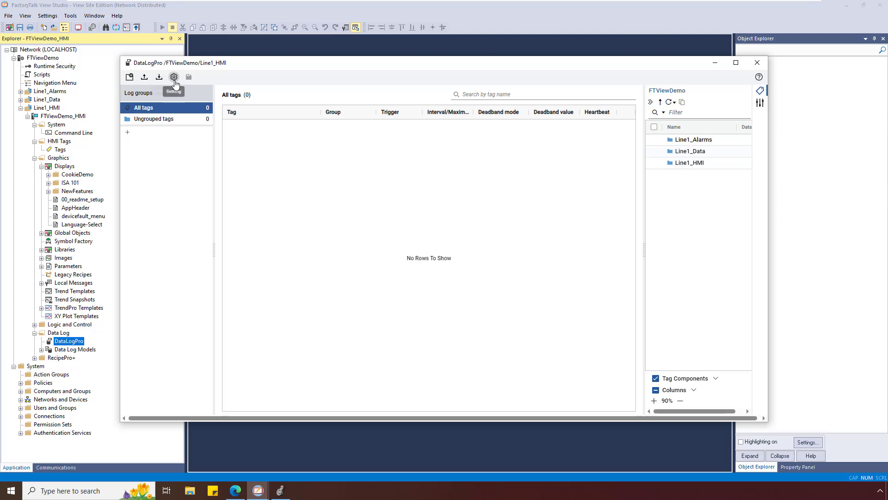
click(174, 78)
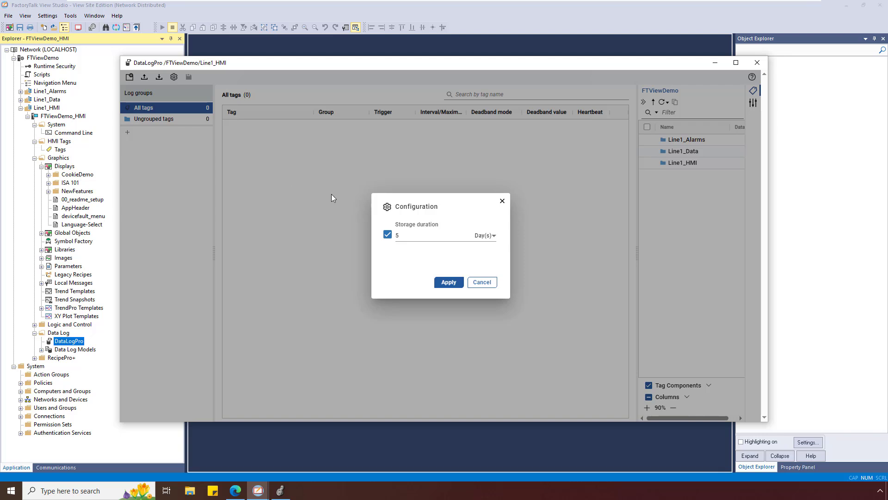
click(486, 241)
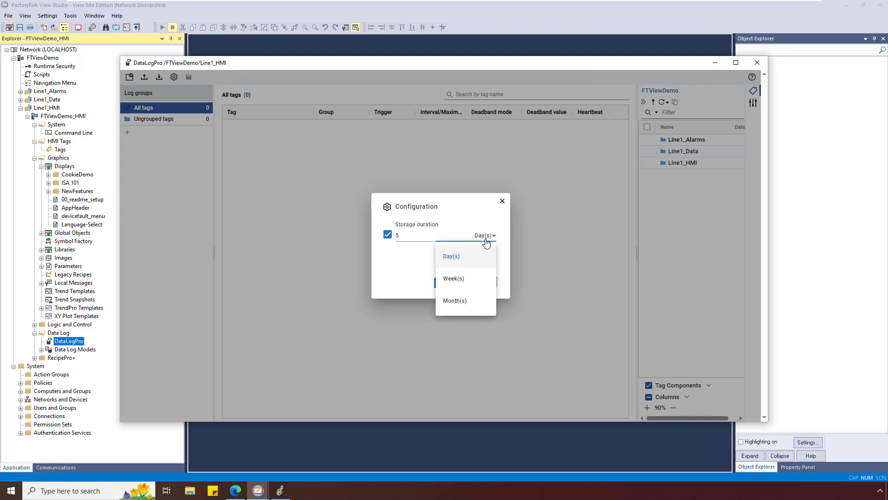
click(487, 240)
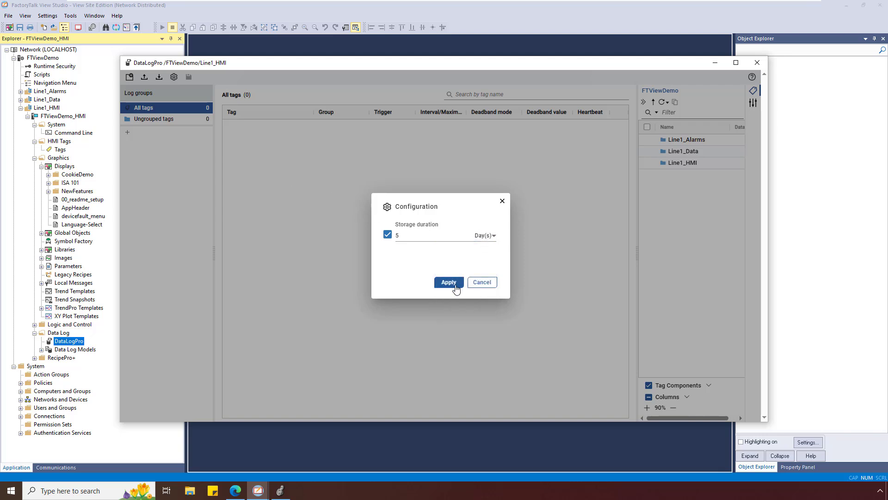
click(480, 282)
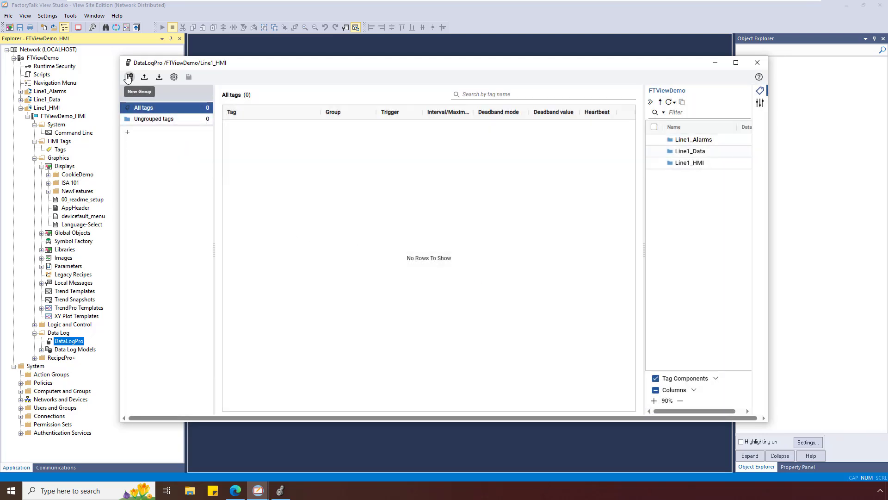
Create a new log group and rename NewGroup1 to 'Oven'.
click(128, 134)
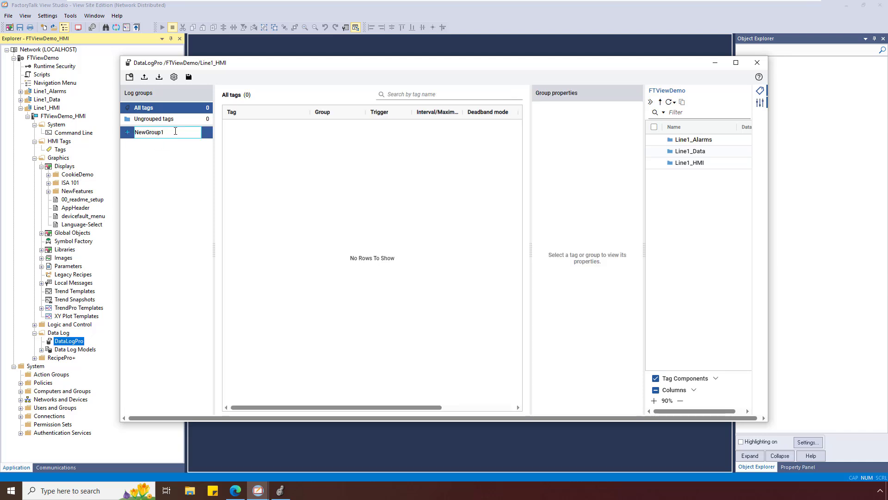
double_click(131, 134)
text(Oven)
key(Return)
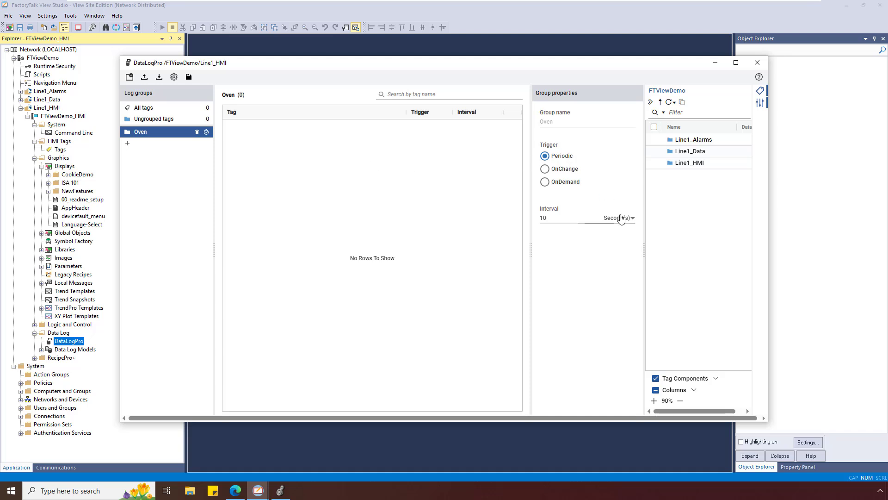
Review OnChange settings (seconds units, deadband None, heartbeat), then set the Oven trigger to OnDemand.
click(632, 218)
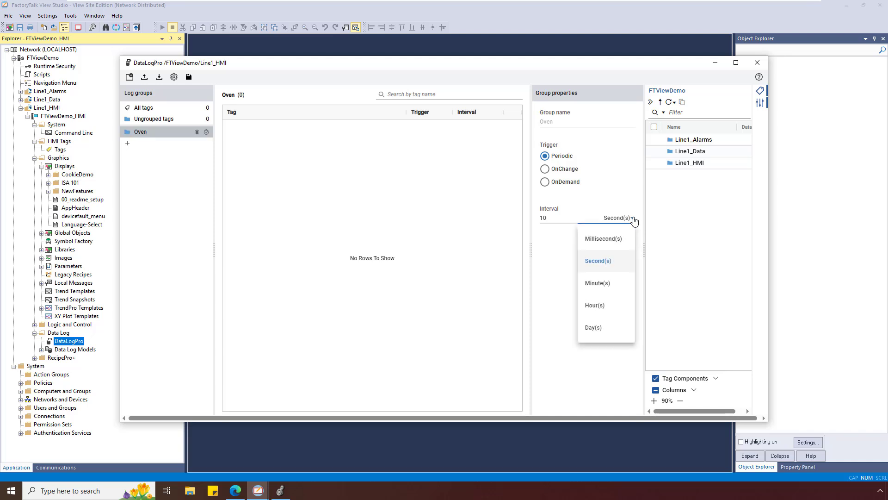
click(633, 219)
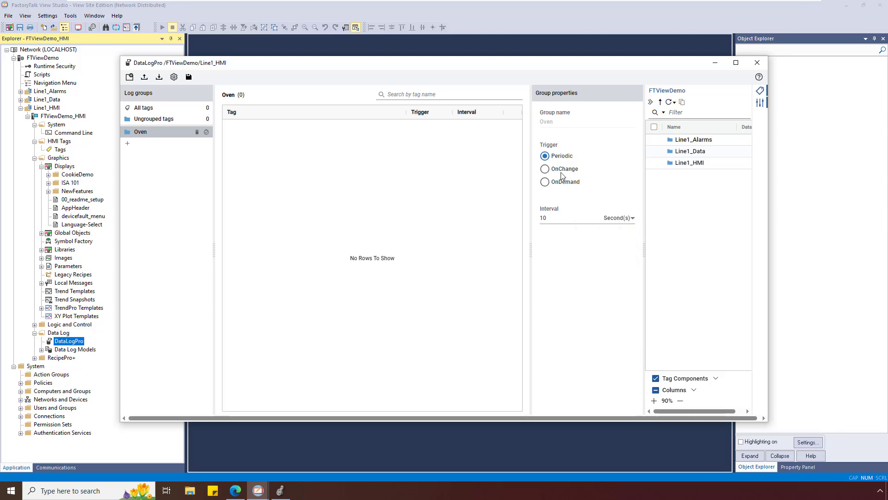
click(545, 169)
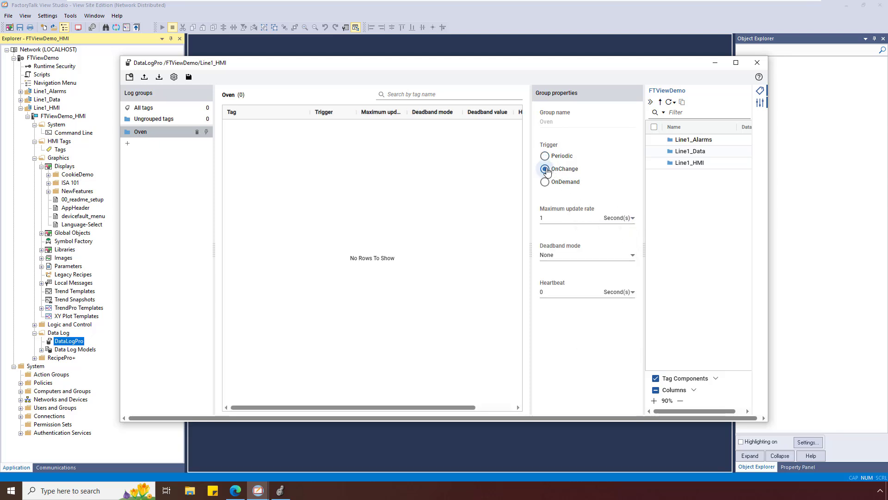
click(629, 219)
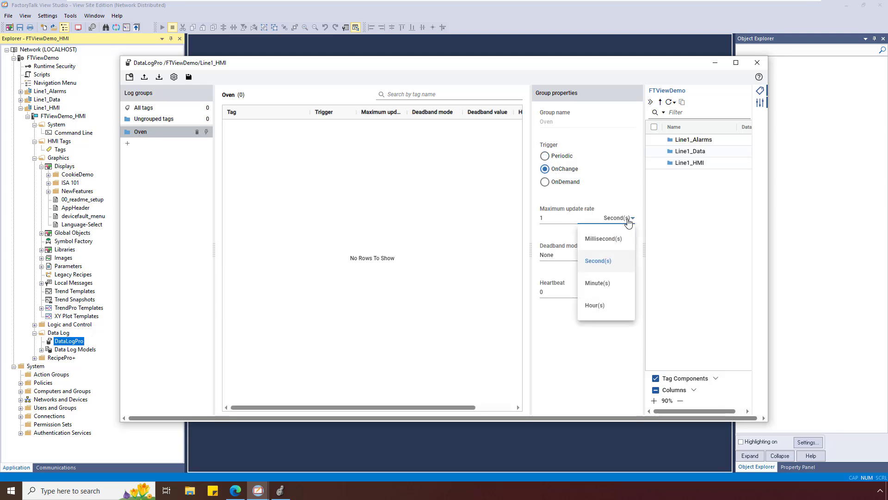
click(629, 220)
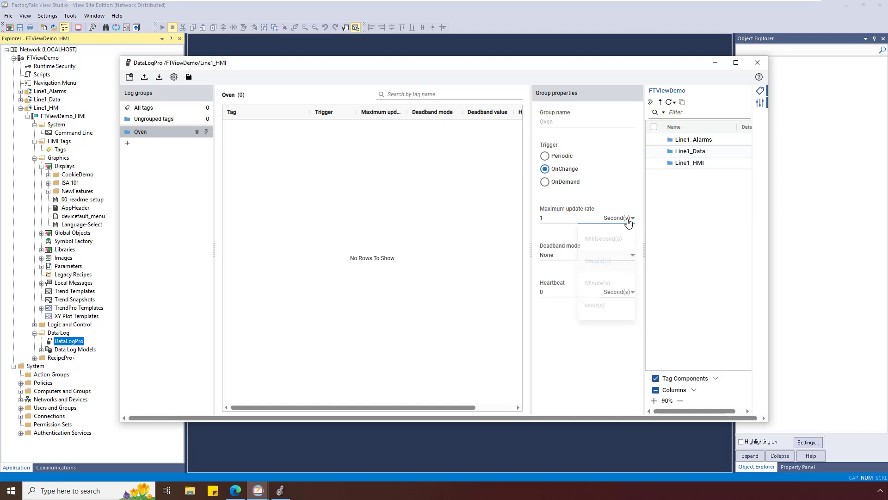
click(630, 259)
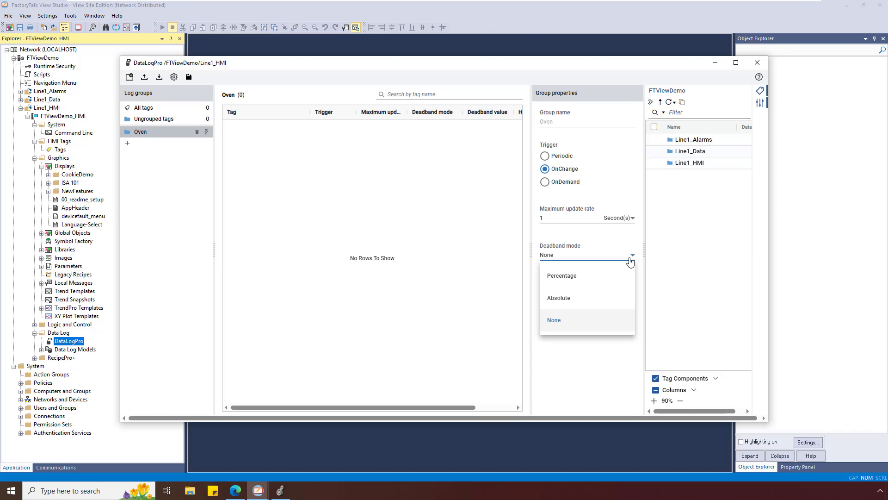
click(631, 259)
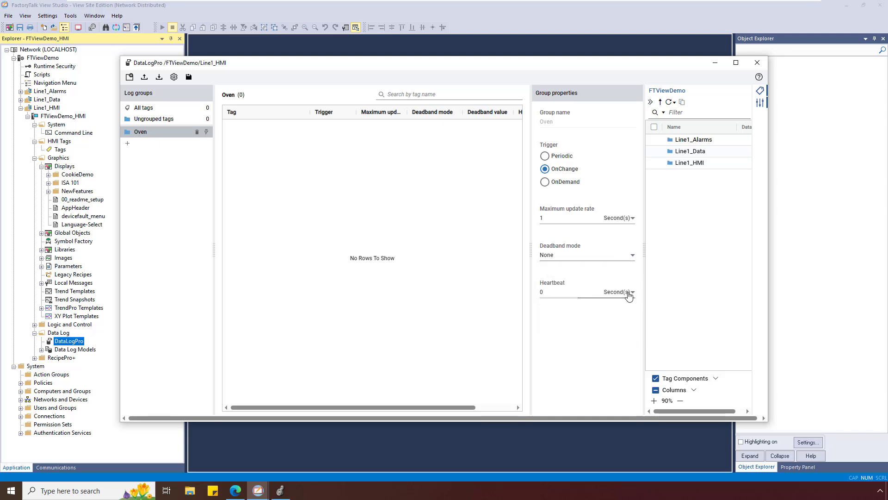
click(630, 294)
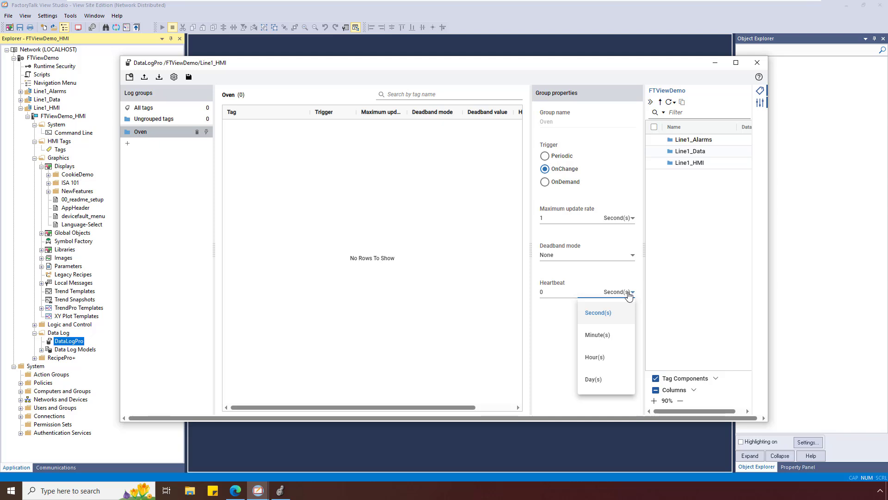
click(629, 294)
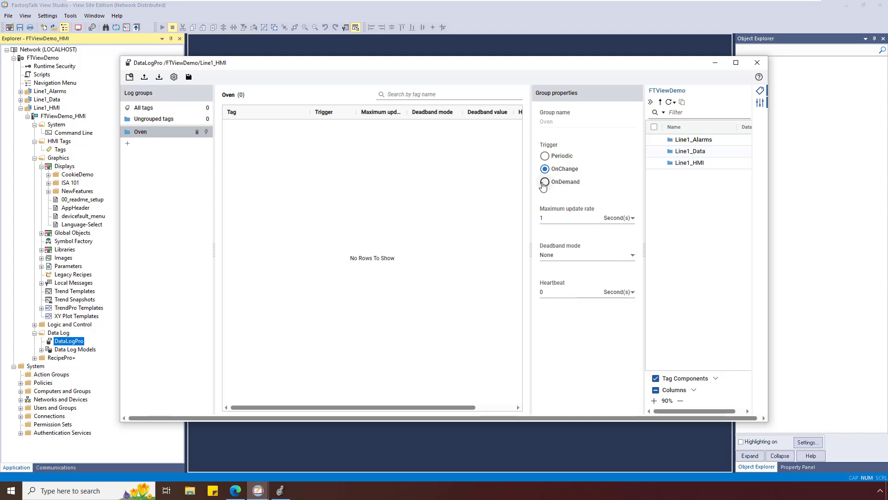
click(544, 183)
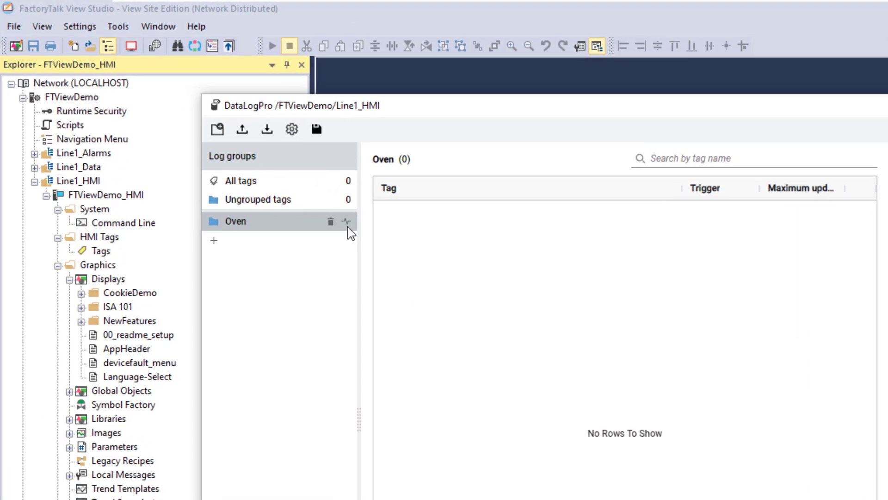
Select the Oven group and set its trigger back to Periodic with a 10-second interval.
click(206, 134)
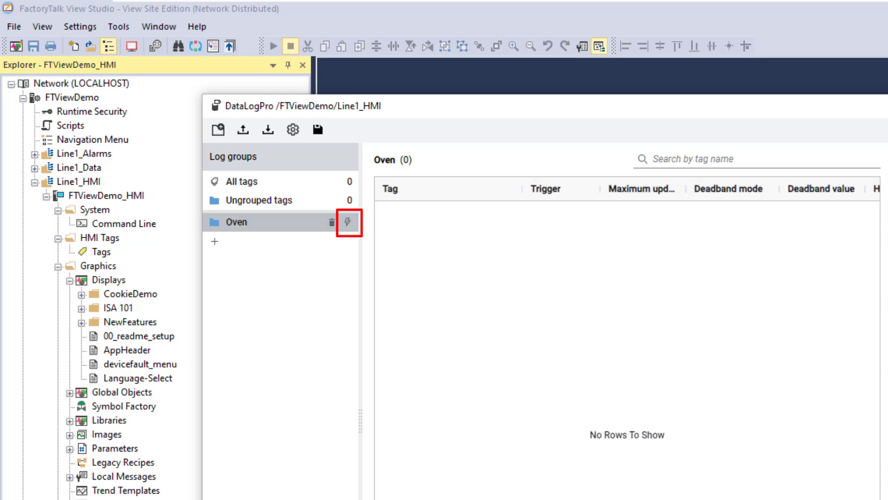
click(545, 156)
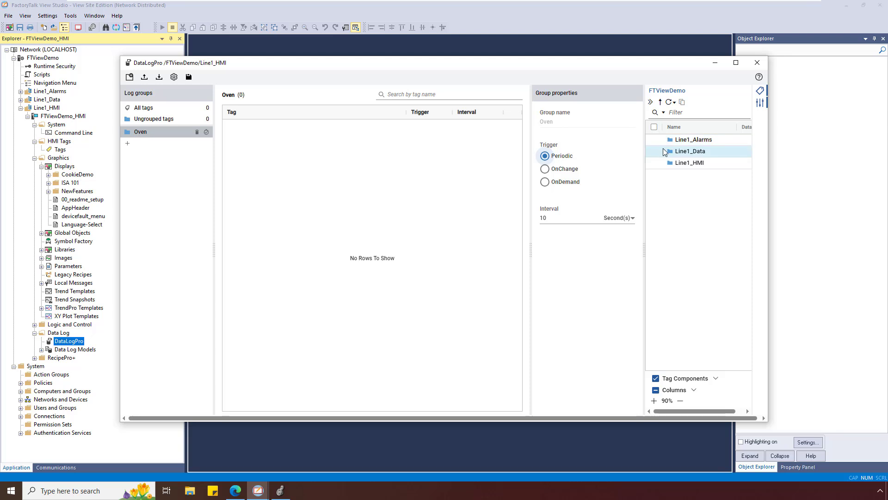
Browse to Line1_Data > FactoryTalk Linx > CookieLine > Online > Program:Oven in the tag browser.
drag(664, 152, 686, 154)
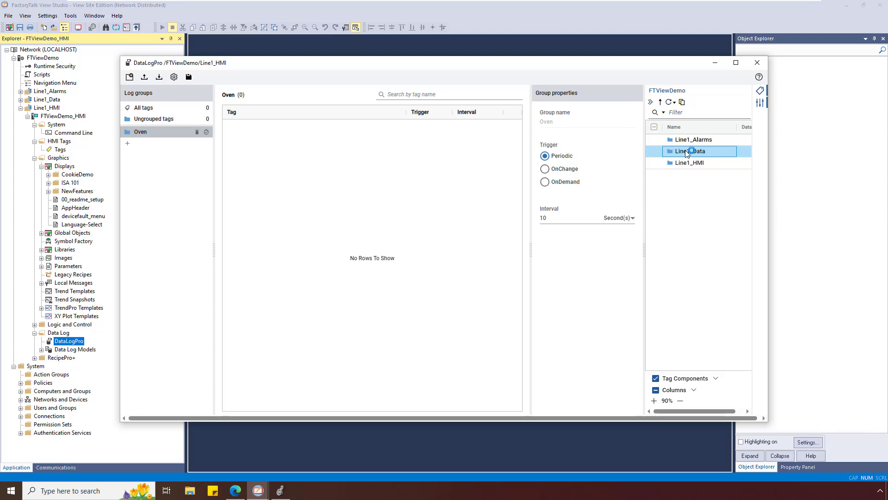
double_click(671, 154)
double_click(674, 143)
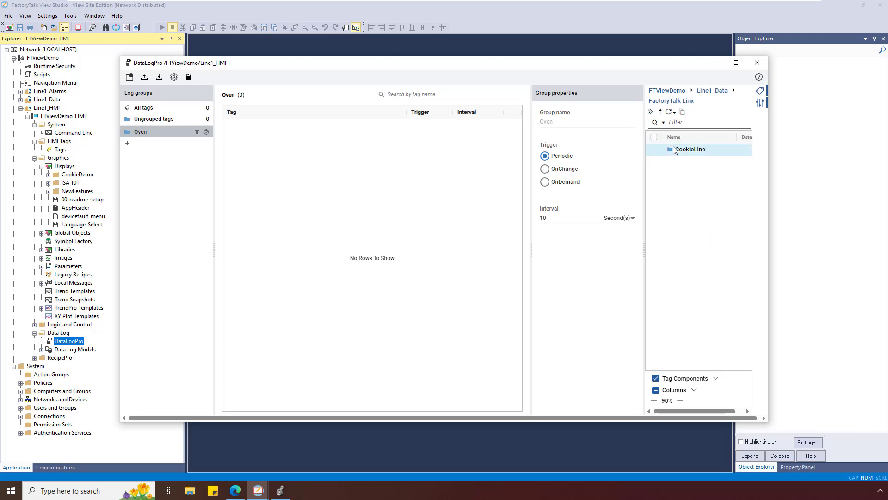
double_click(674, 149)
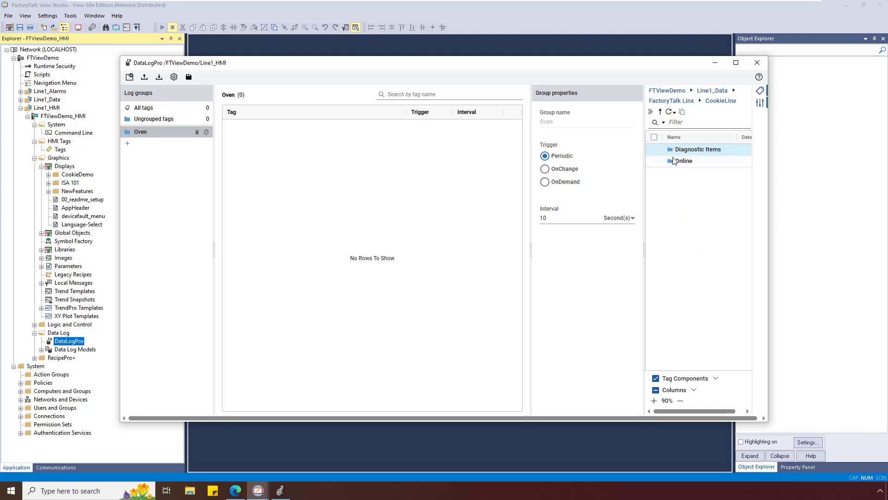
double_click(680, 161)
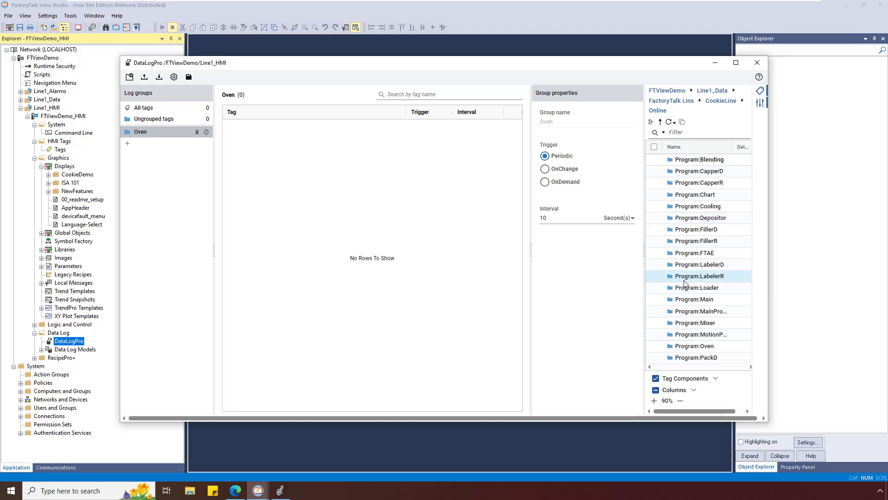
click(691, 345)
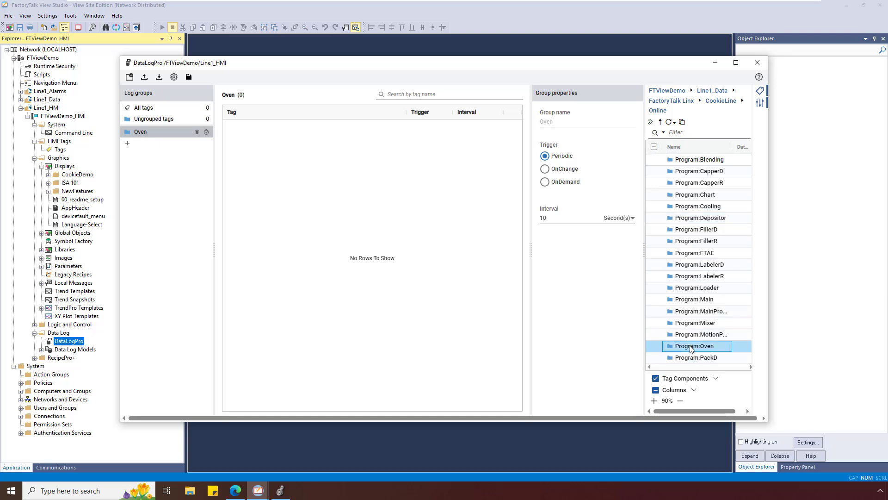
double_click(691, 349)
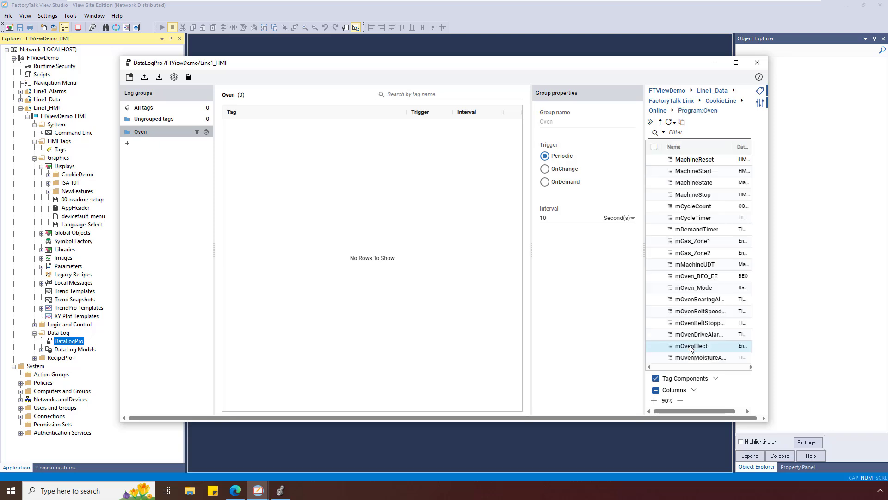
scroll(714, 314, down, 2)
scroll(715, 314, down, 3)
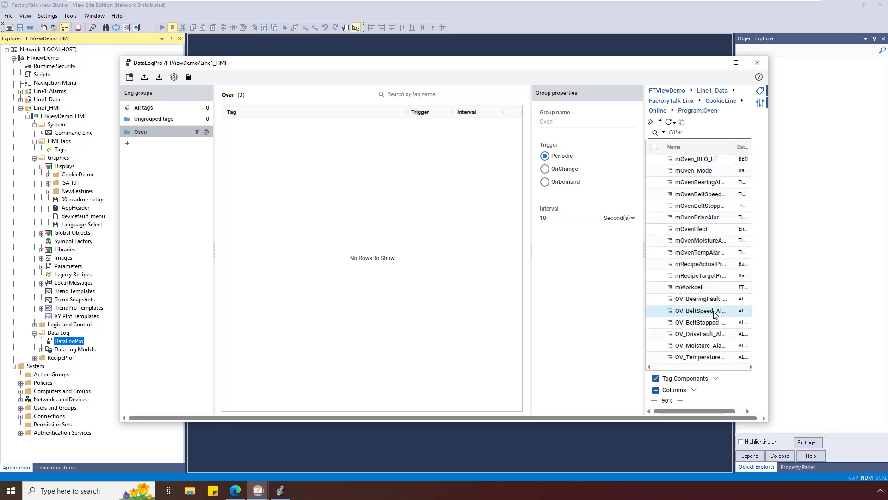
scroll(714, 313, down, 3)
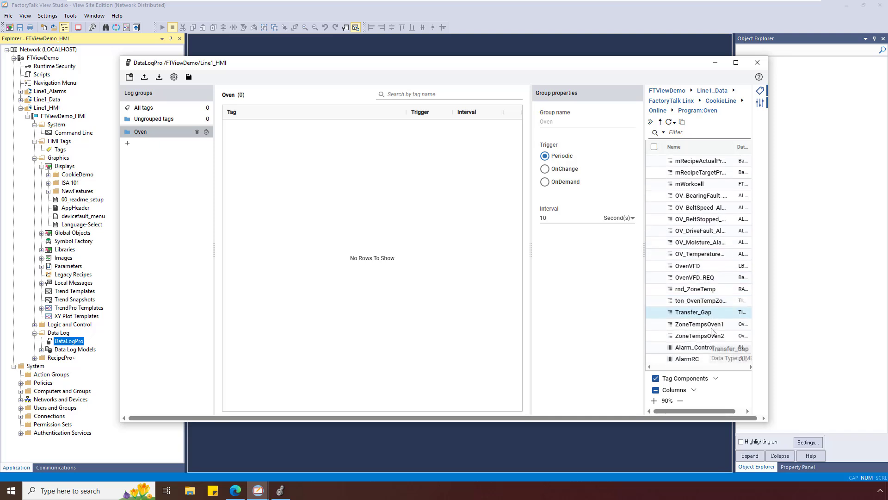
Add ZoneTempsOven1 Zone1, Zone2 and Zone3 to the Oven group.
click(710, 327)
double_click(710, 326)
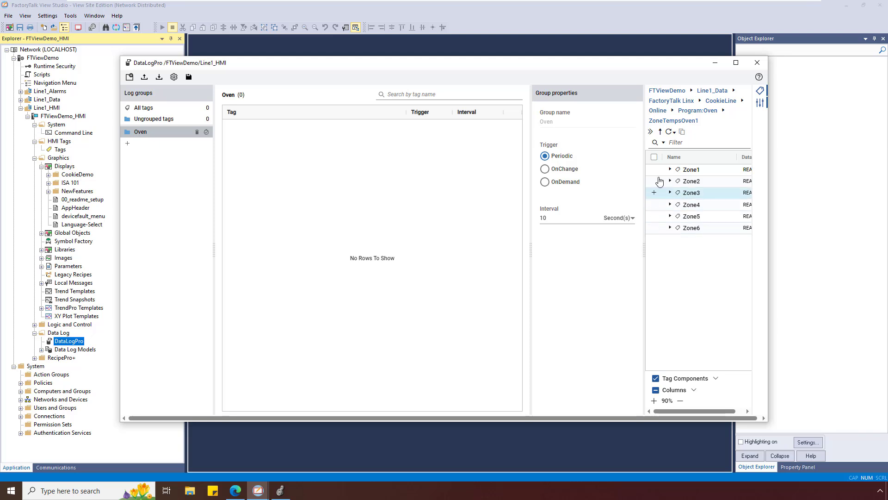
mouse_move(654, 172)
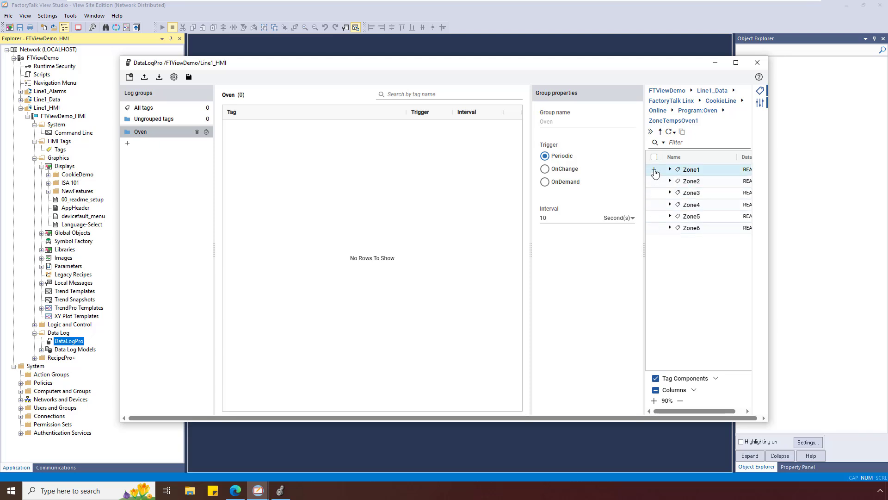
click(655, 171)
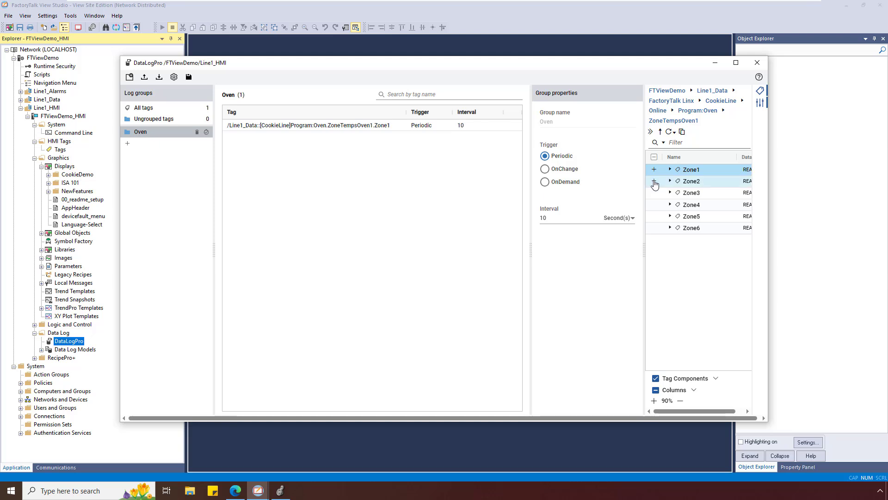
click(654, 181)
click(654, 192)
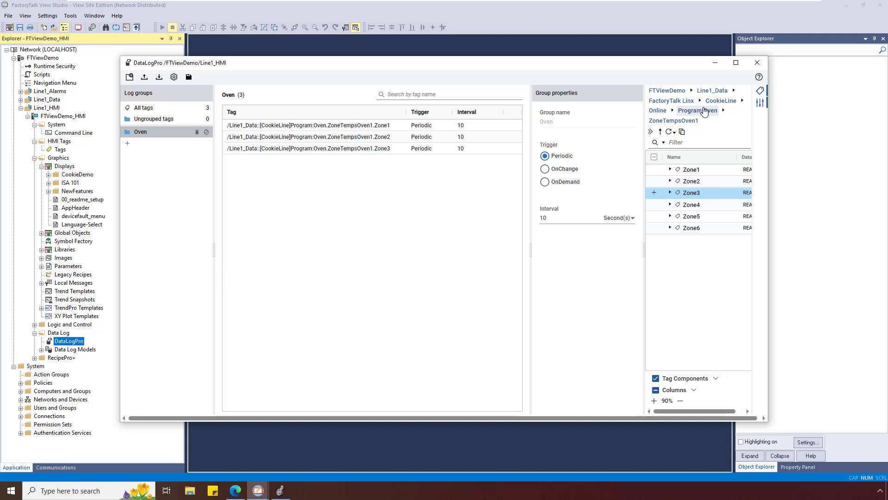
Filter Program:Oven on 'zone', add all six ZoneTempsOven2 zones to Oven, and save.
click(704, 111)
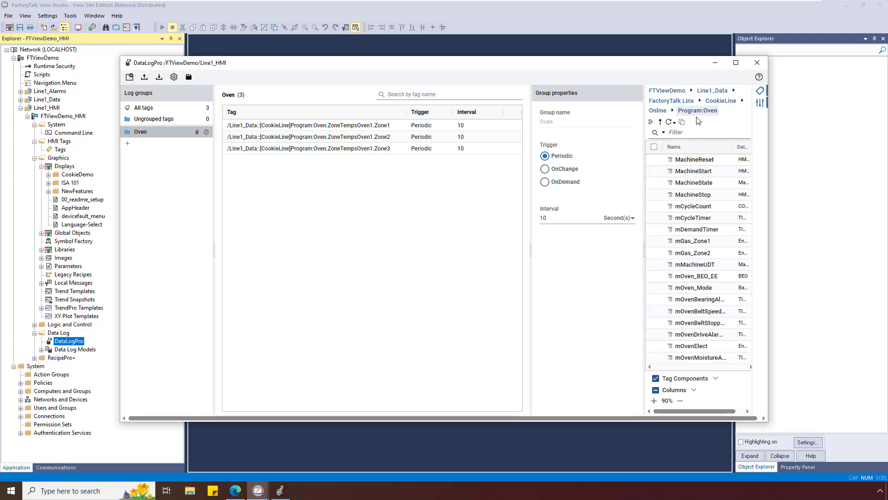
click(685, 132)
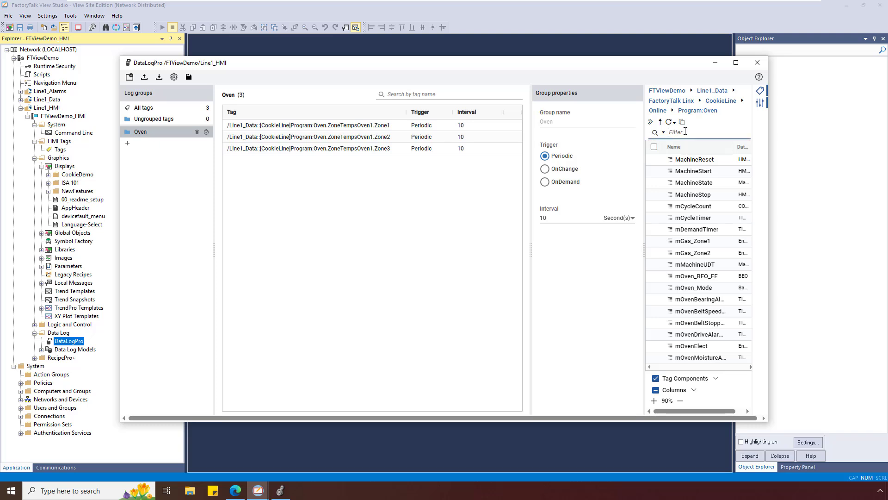
text(zone)
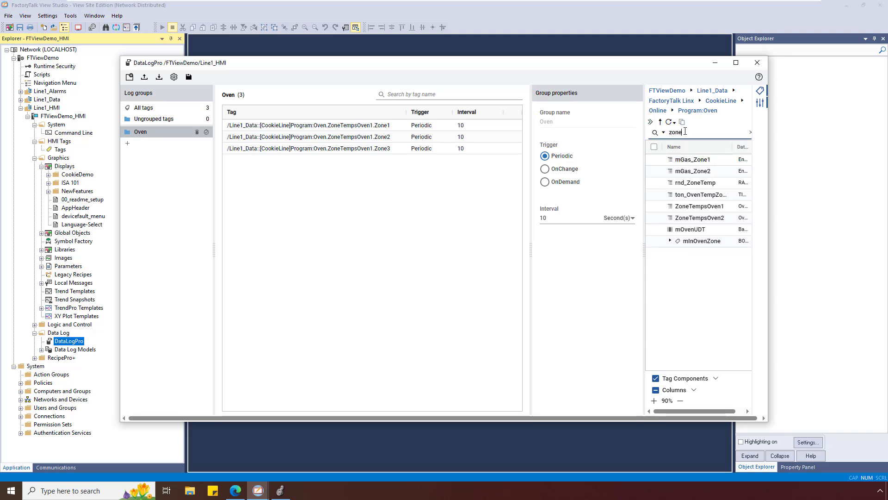
double_click(690, 221)
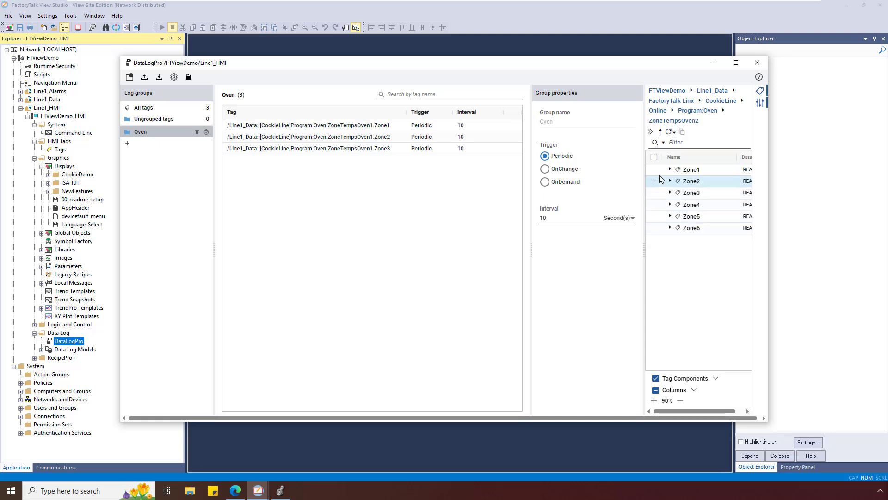
click(653, 157)
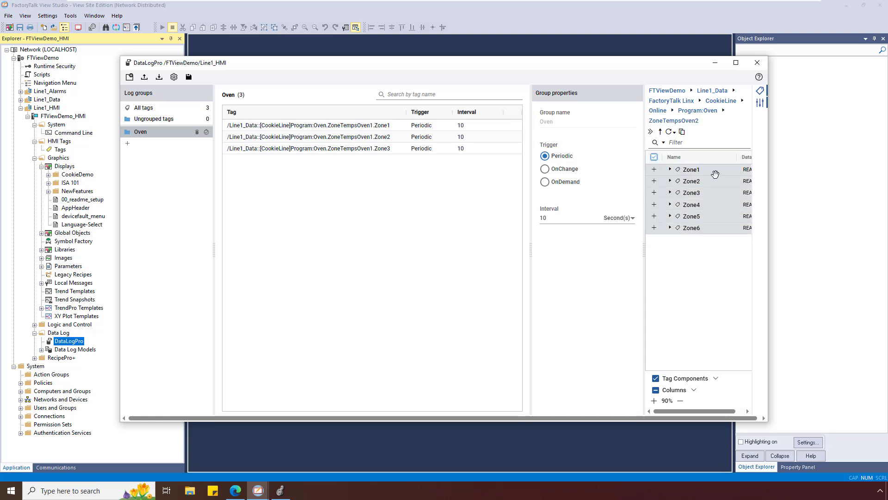
drag(715, 173, 312, 182)
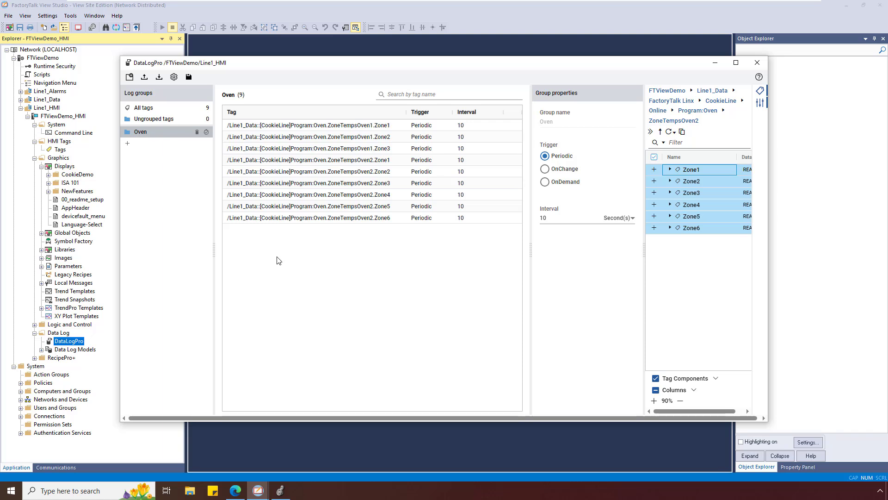
click(189, 78)
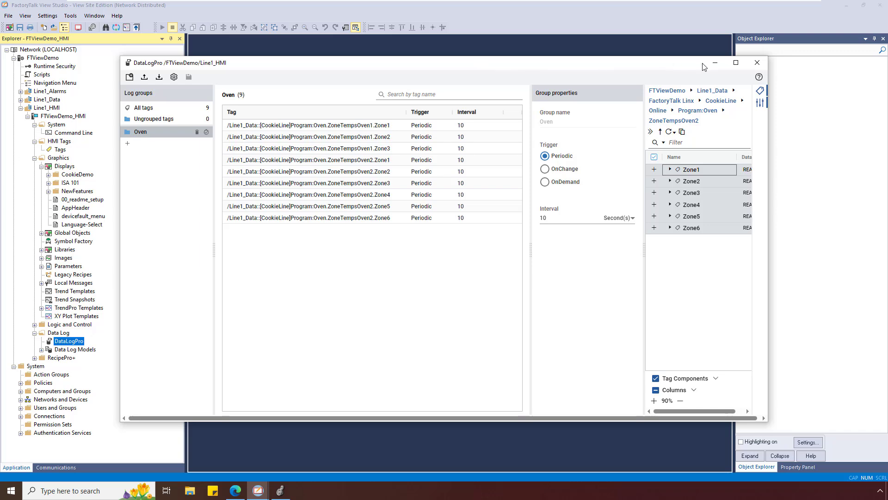
Close the DataLogPro editor window, leaving the project tree and empty workspace.
click(758, 63)
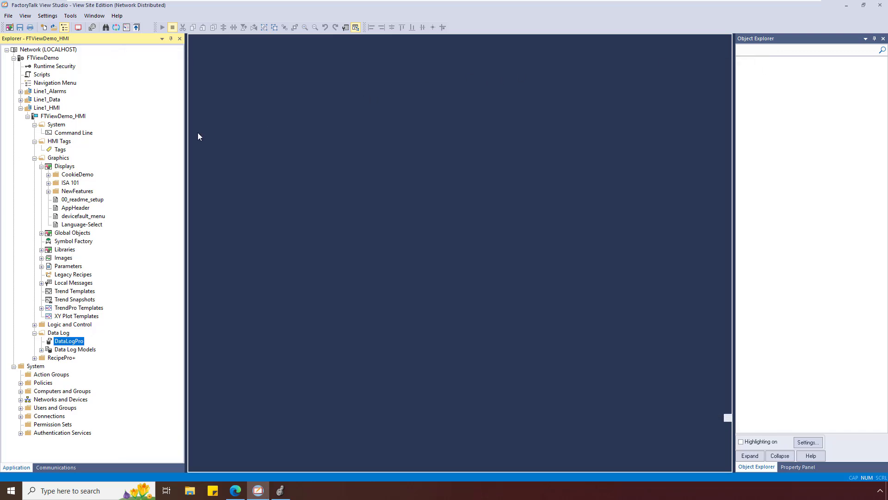
double_click(74, 133)
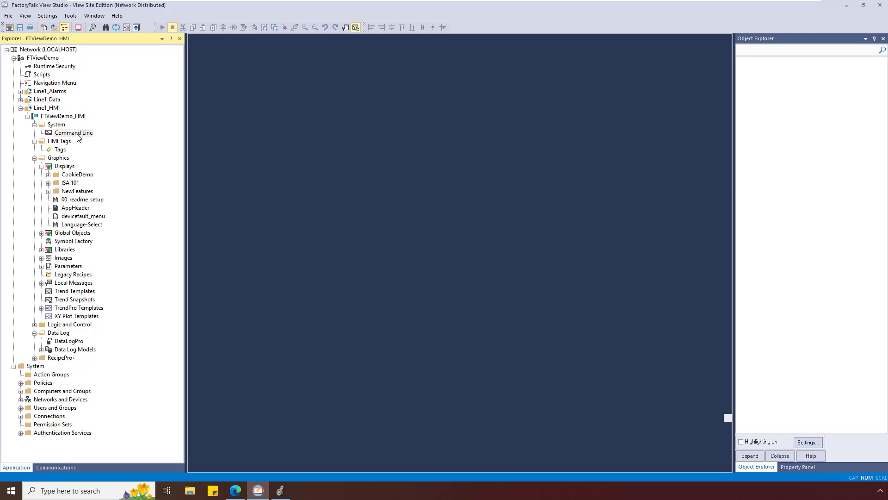
In the Command Line, build DataLogOff DataLogPro with the Command Wizard and run it.
double_click(74, 133)
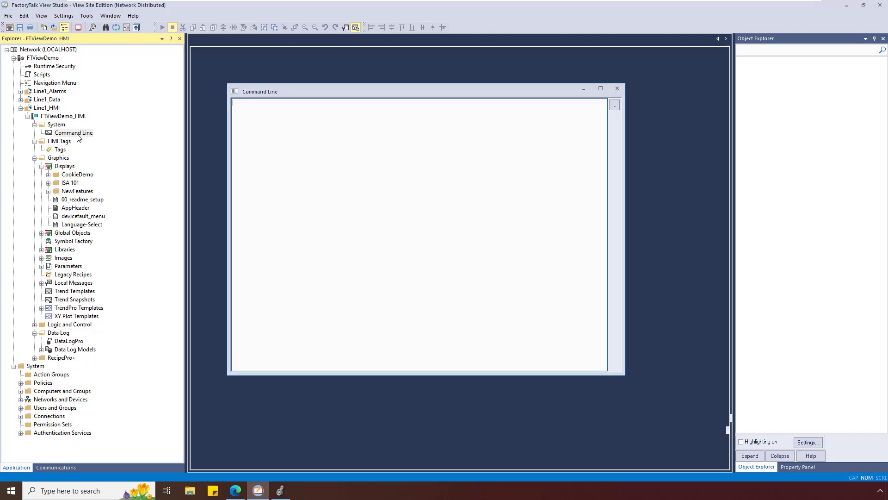
double_click(248, 145)
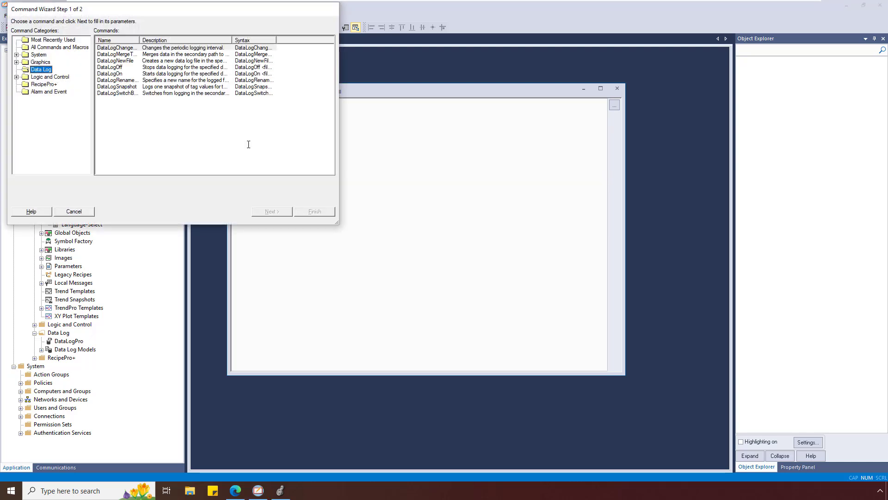
click(118, 68)
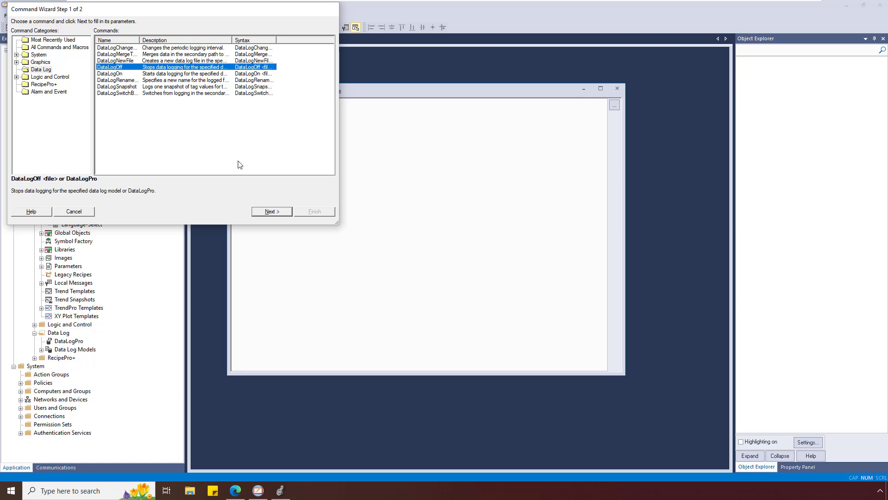
click(272, 212)
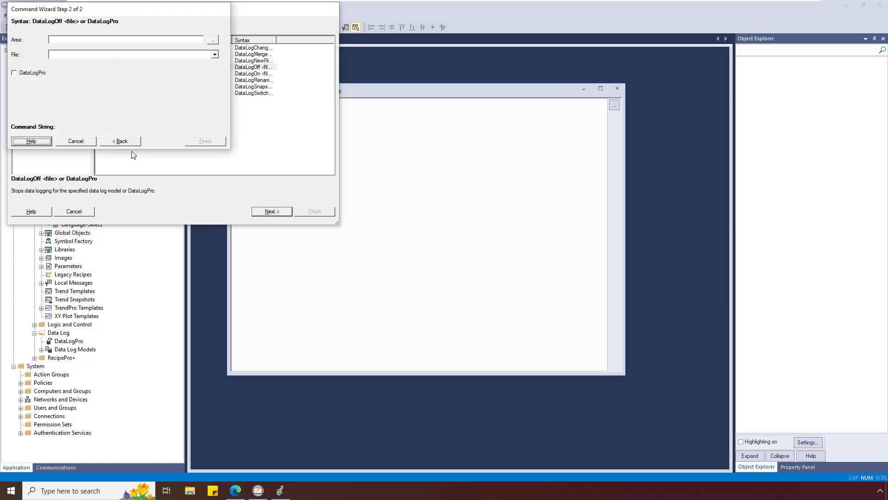
click(32, 74)
click(32, 74)
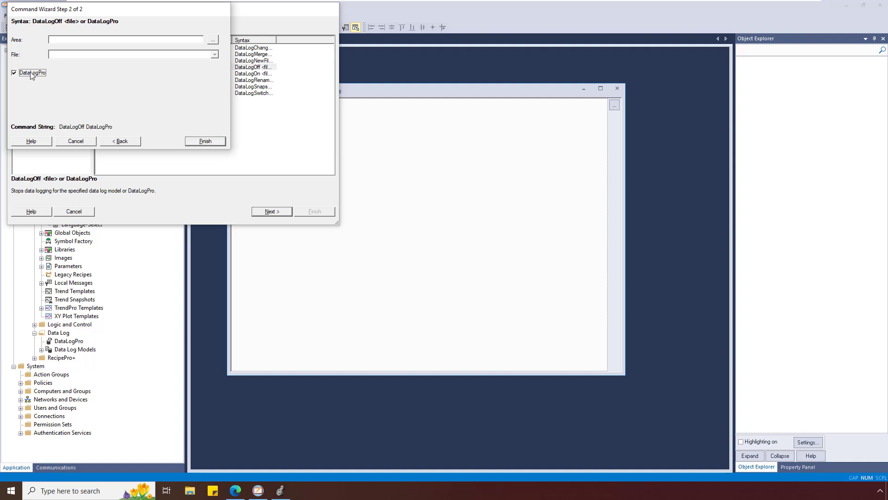
click(207, 142)
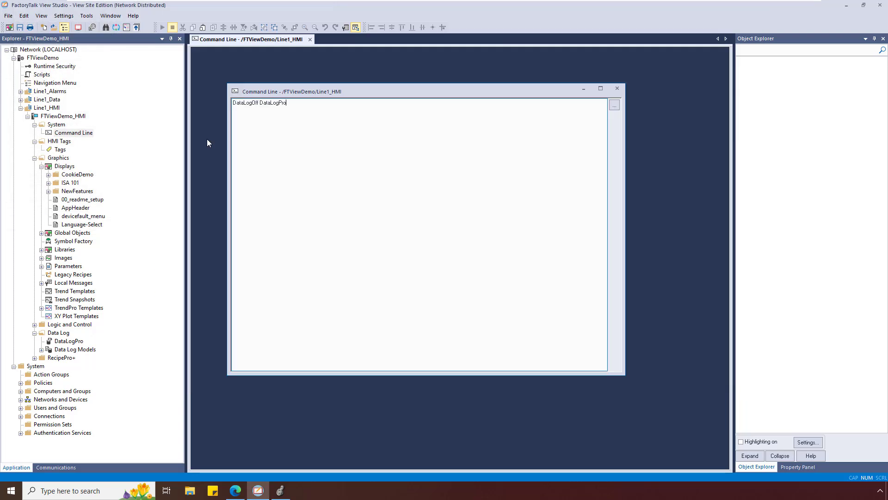
key(Return)
Recall the last command, change it to DataLogOn DataLogPro, and run it.
key(Up)
drag(256, 101, 258, 100)
key(BackSpace)
key(BackSpace)
text(n)
key(ctrl+a)
key(Delete)
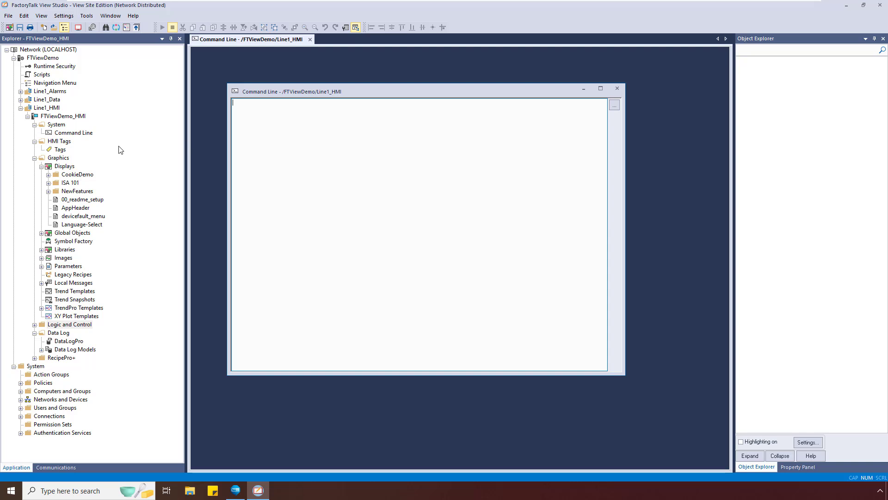
Create a new display and draw an Advanced Data Grid object across most of it.
click(63, 166)
right_click(63, 169)
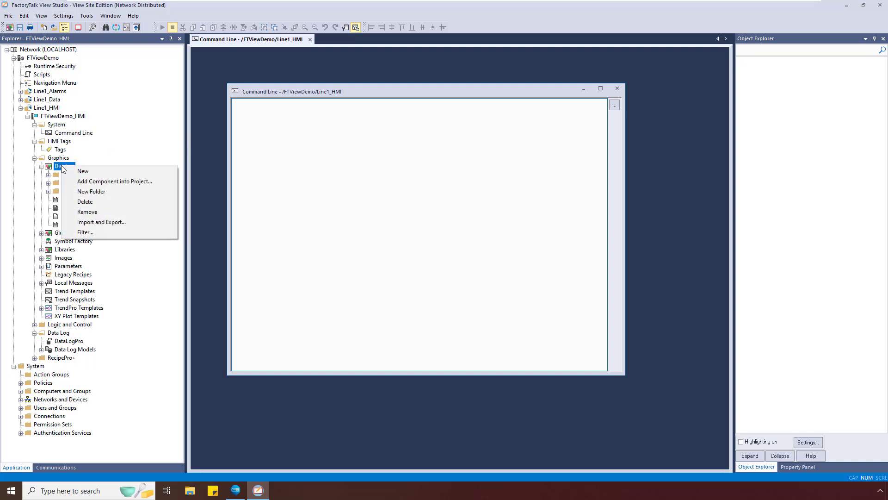
click(72, 171)
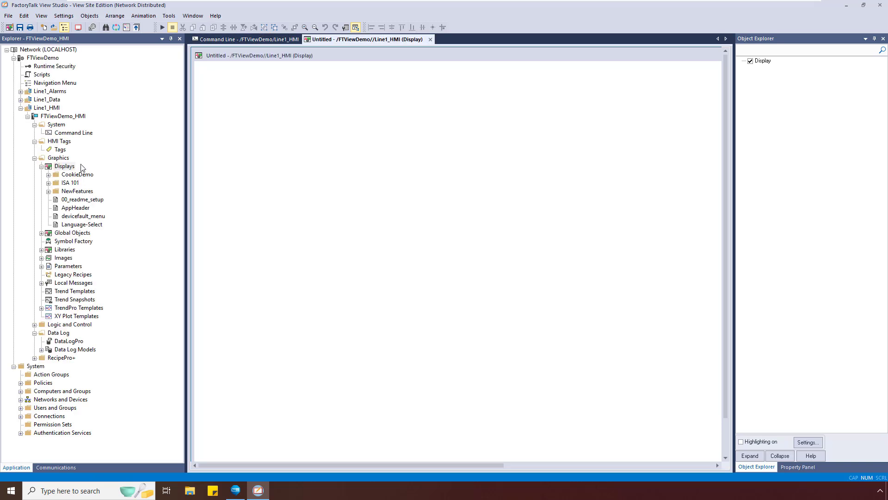
click(89, 16)
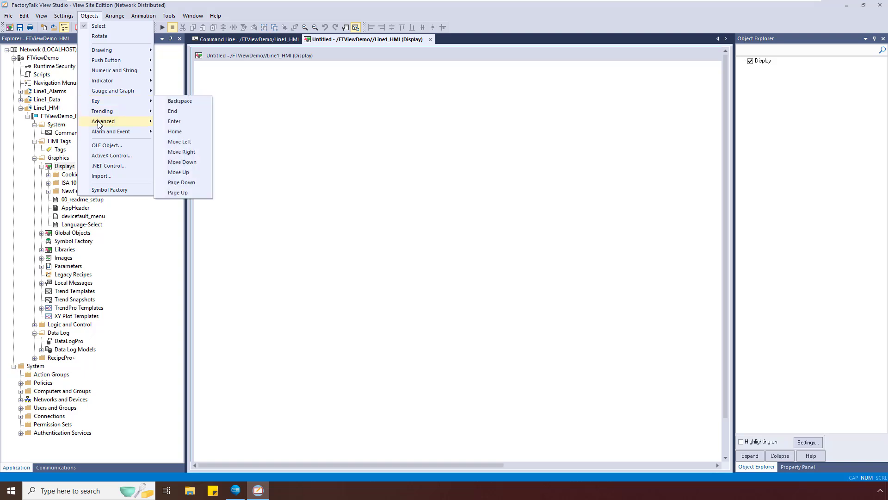
mouse_move(102, 121)
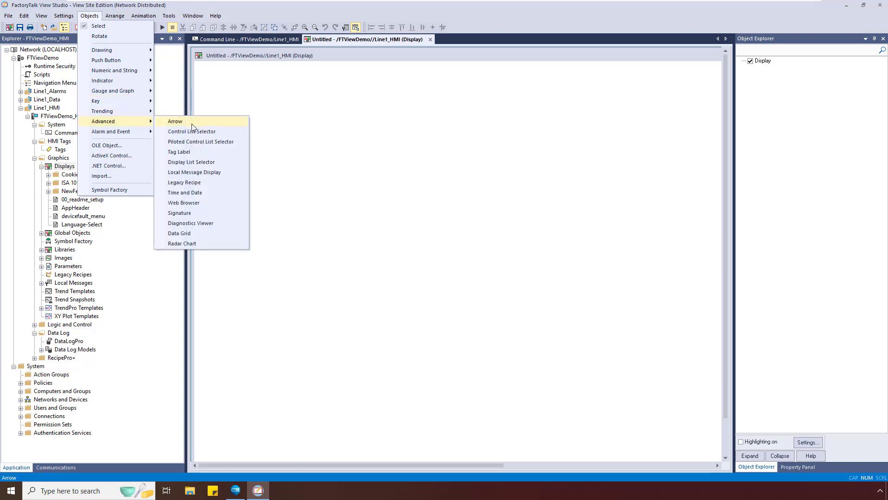
click(188, 233)
drag(212, 75, 701, 441)
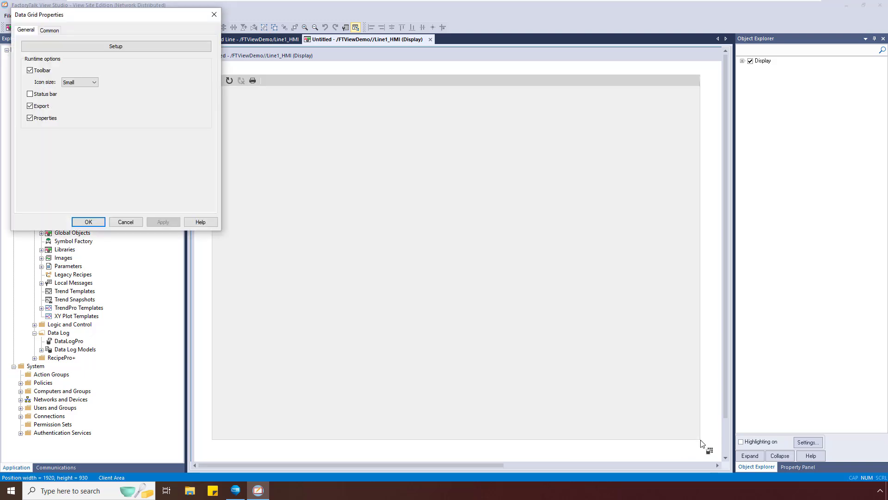
Set the grid's source to Data Log, choose DataLogPro > Line1_HMI > Oven, add all its tags.
click(87, 47)
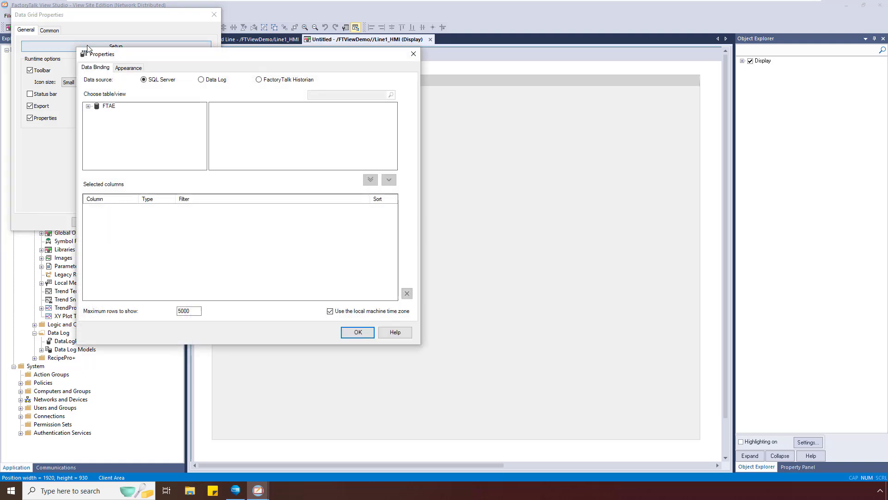
click(201, 80)
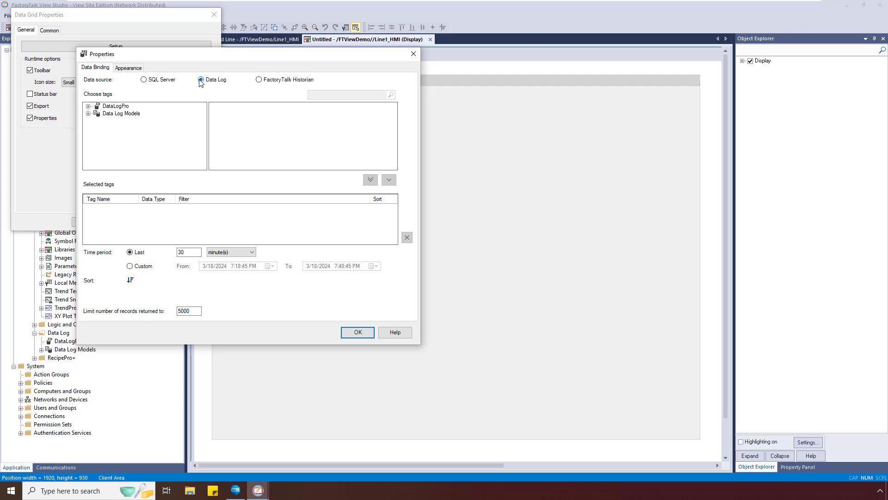
click(87, 106)
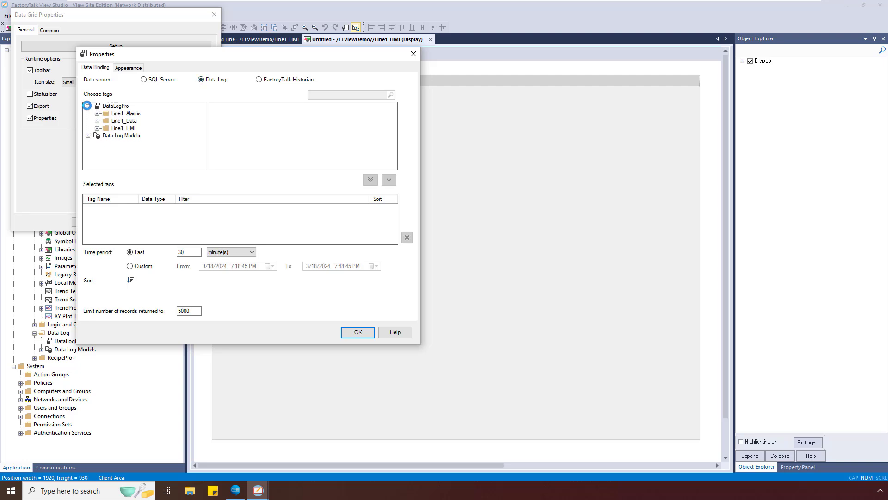
click(97, 128)
click(128, 136)
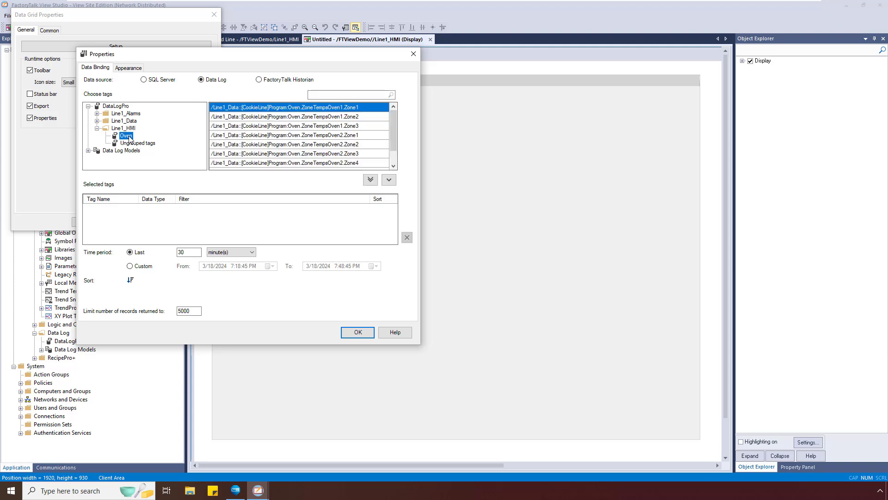
click(370, 180)
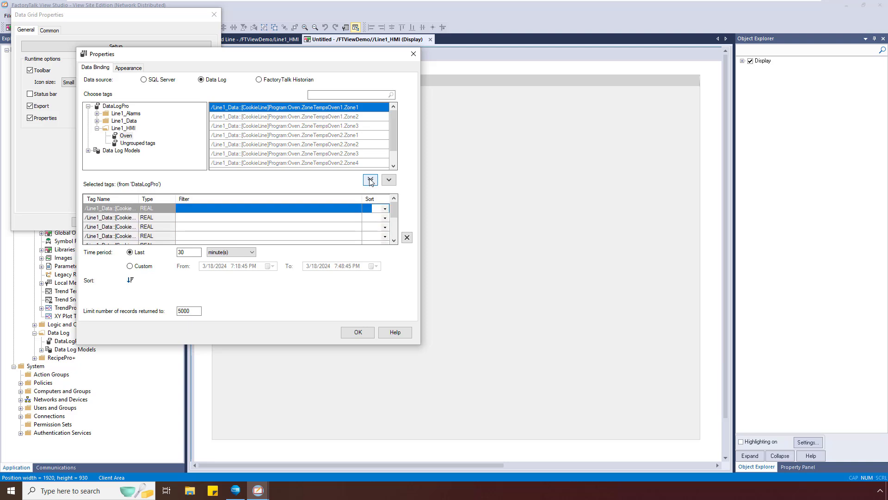
click(357, 333)
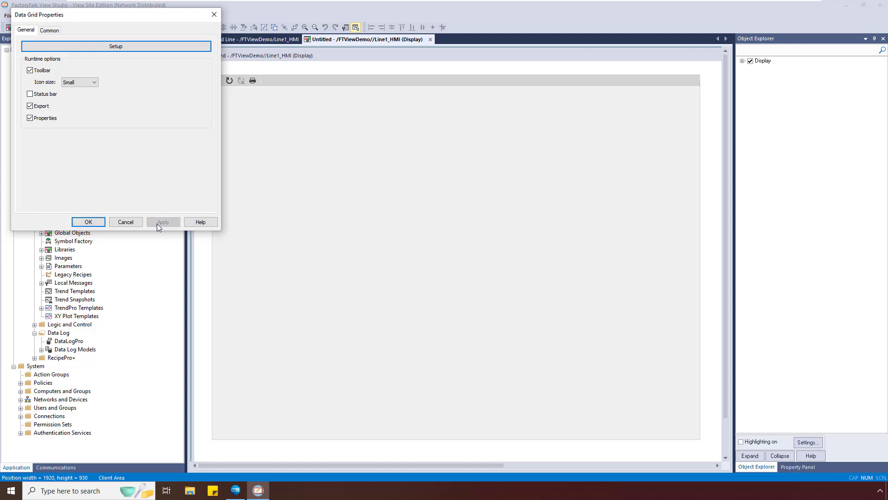
Apply and close Data Grid Properties, then test-run the display.
click(157, 223)
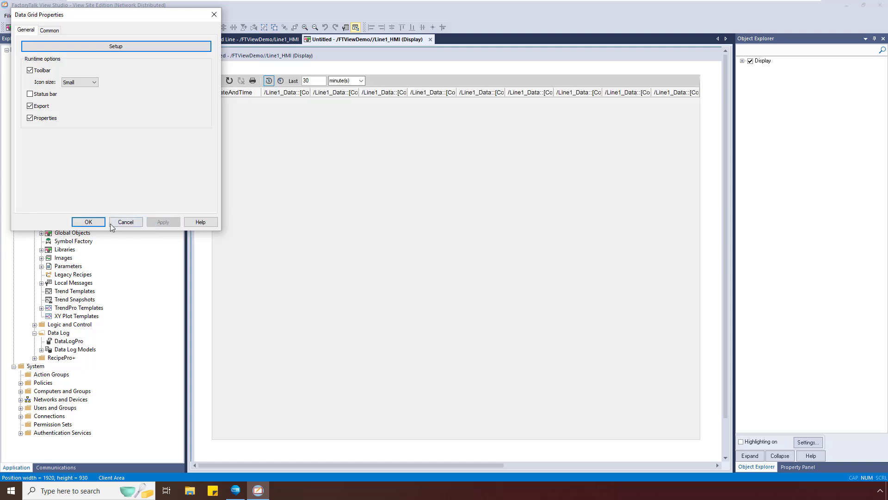
click(88, 222)
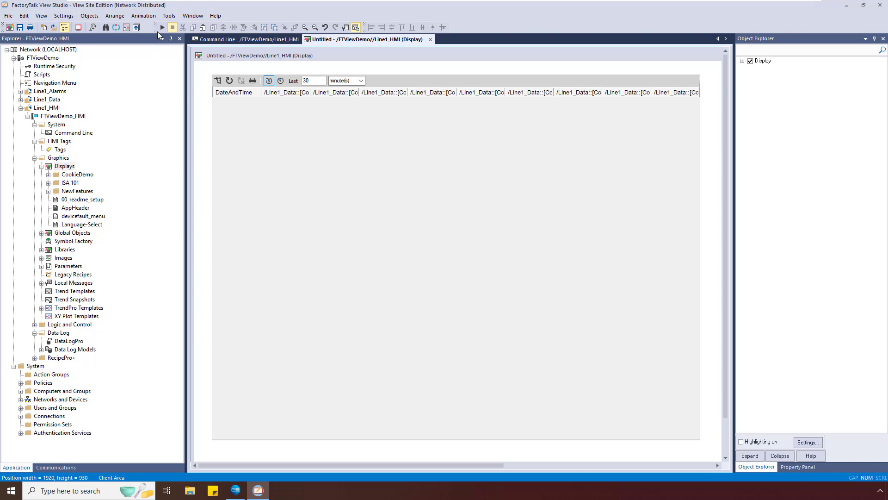
click(162, 30)
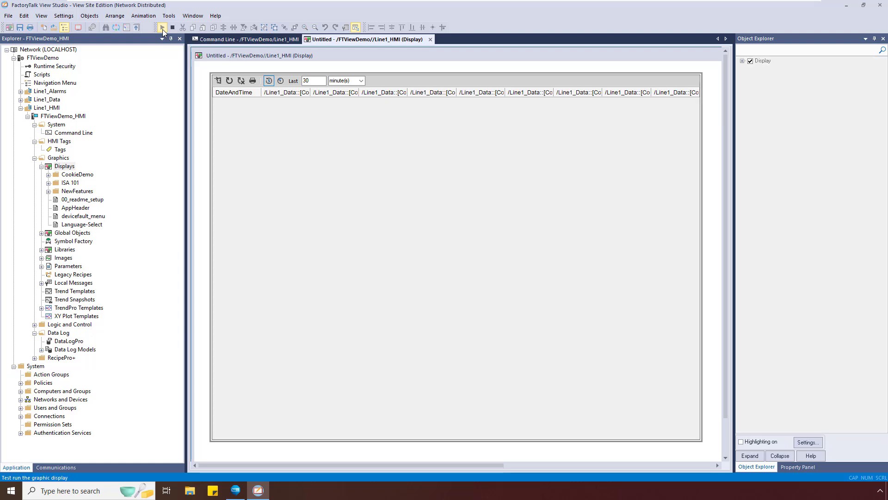